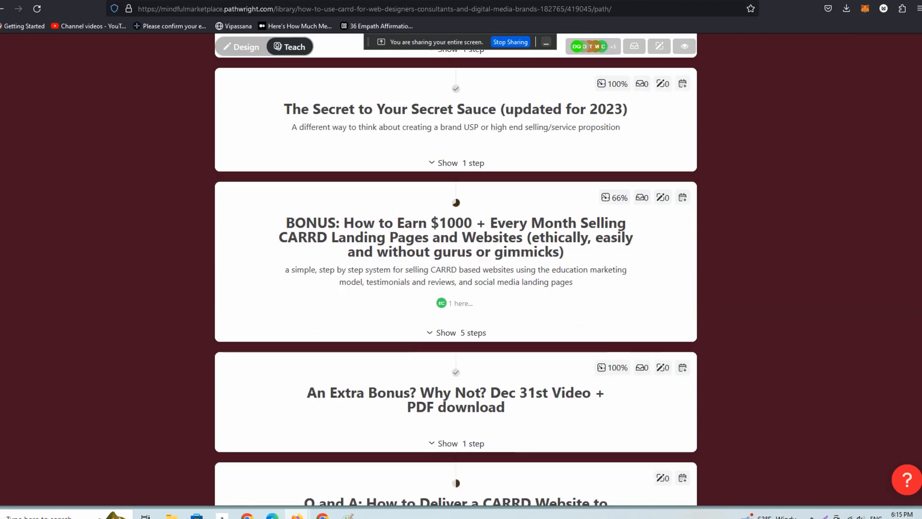
pyautogui.scroll(8, 456, 271)
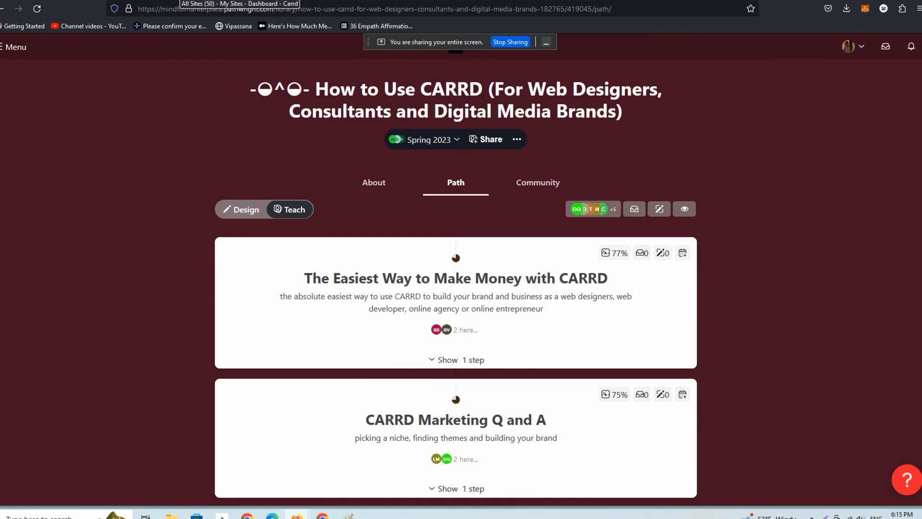
# Switch to the Carrd dashboard and open the Agent Amplified Email site for editing.
pyautogui.click(185, 2)
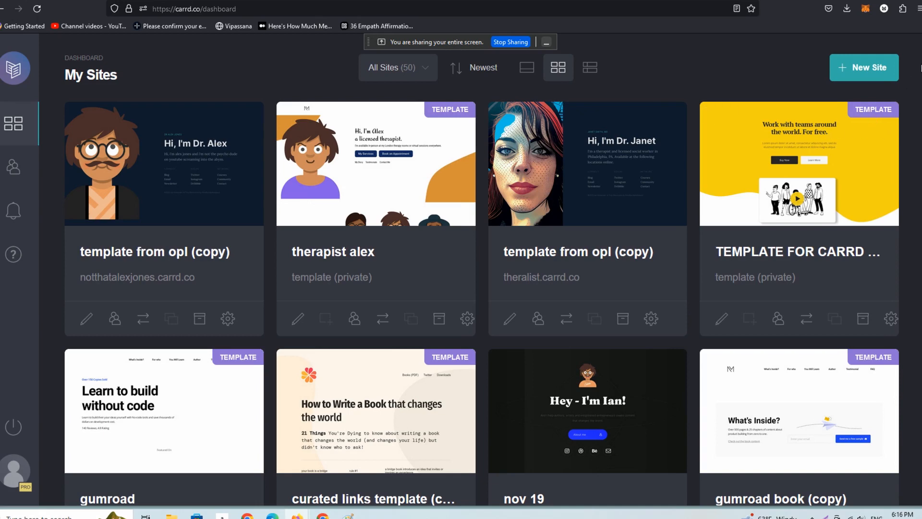
pyautogui.scroll(-2, 480, 269)
pyautogui.scroll(-3, 481, 269)
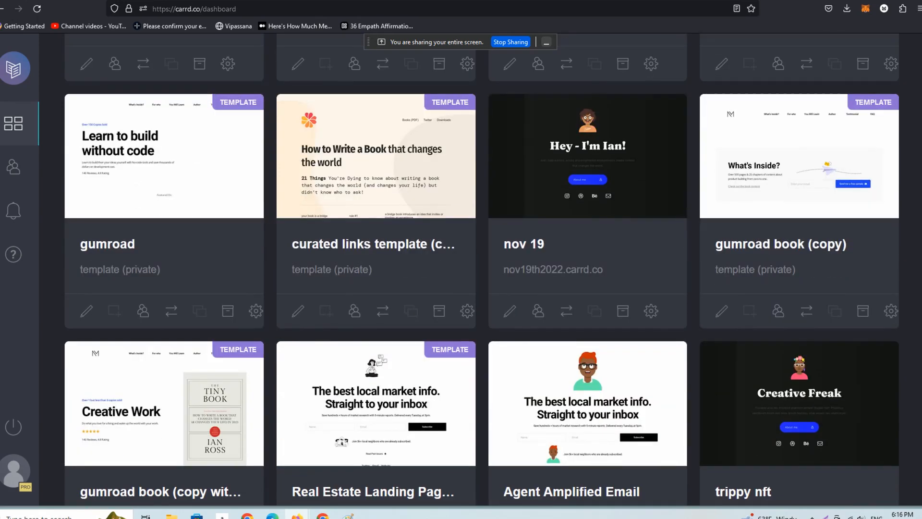
pyautogui.click(603, 416)
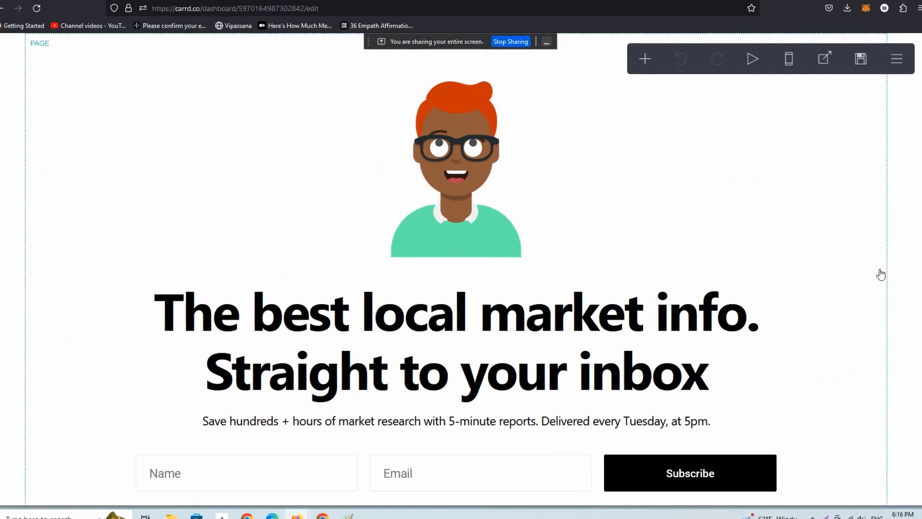
# Replace the large avatar image above the headline with the MINDFUL-LOGO file.
pyautogui.scroll(-1, 831, 240)
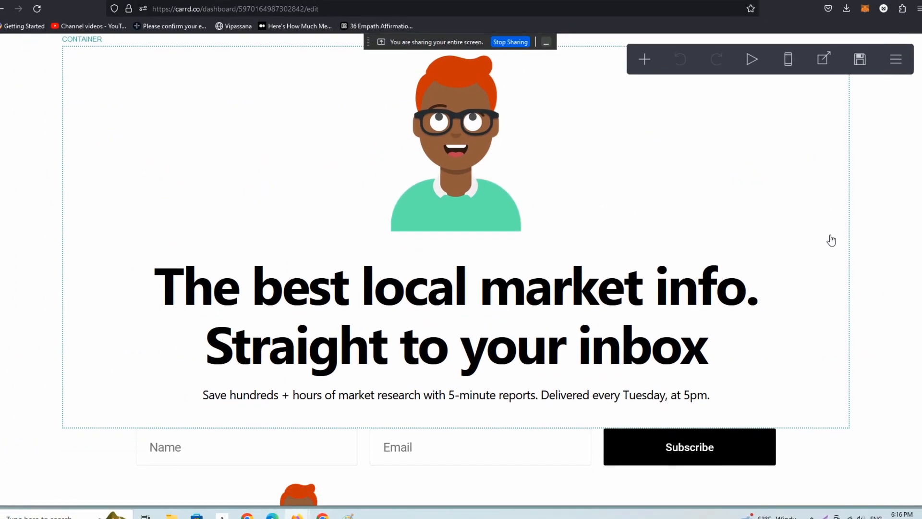
pyautogui.scroll(1, 832, 240)
pyautogui.scroll(-2, 830, 225)
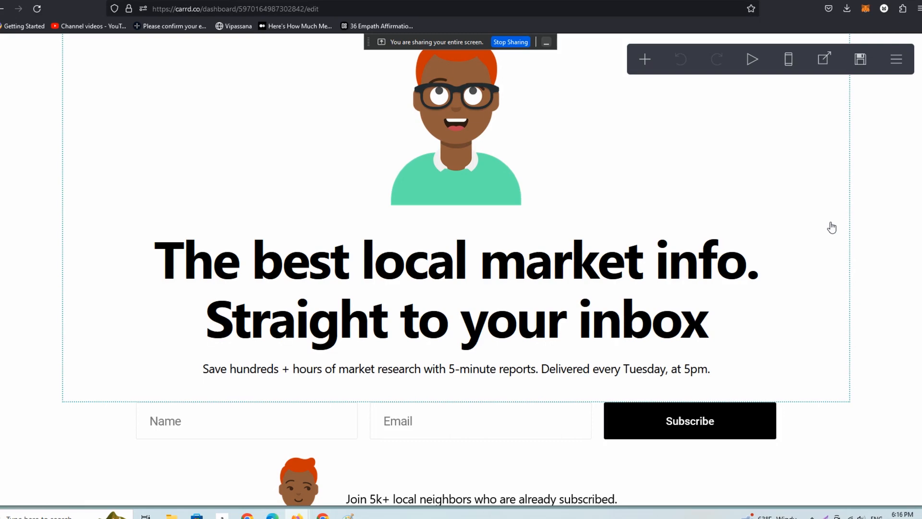
pyautogui.scroll(1, 832, 228)
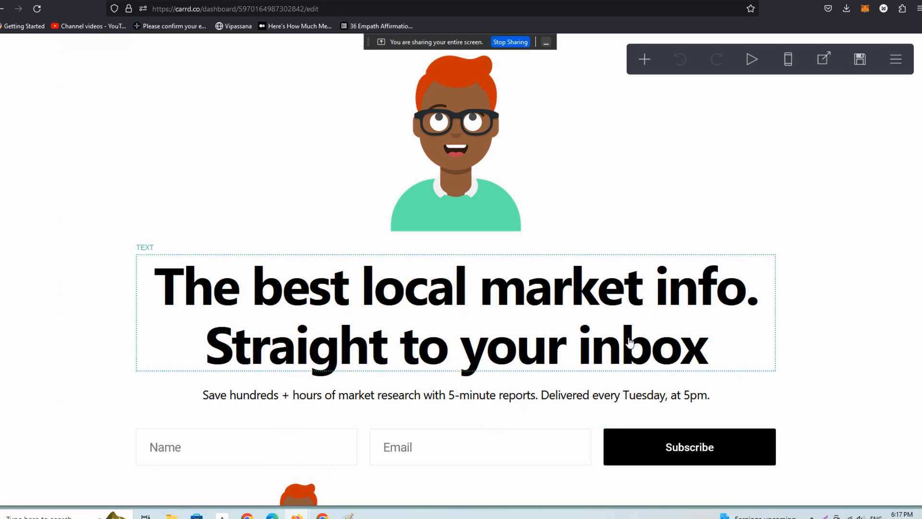
pyautogui.click(451, 164)
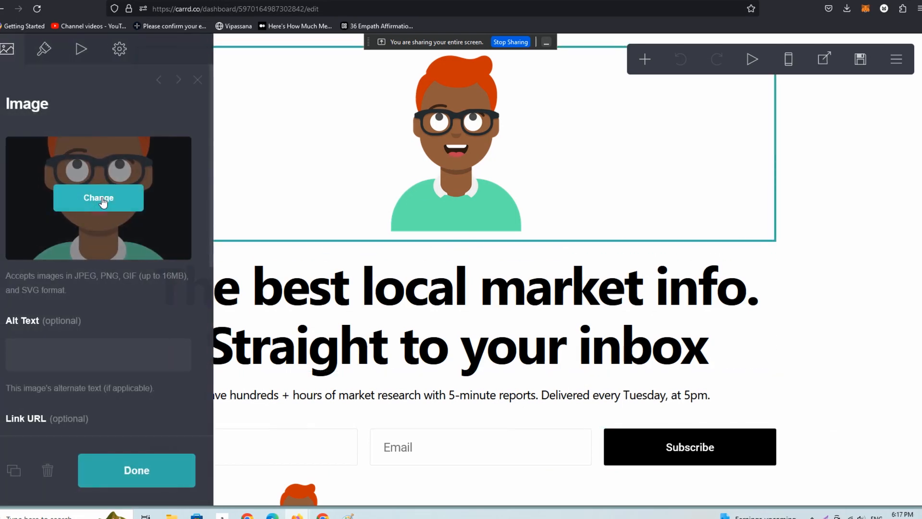
pyautogui.click(102, 201)
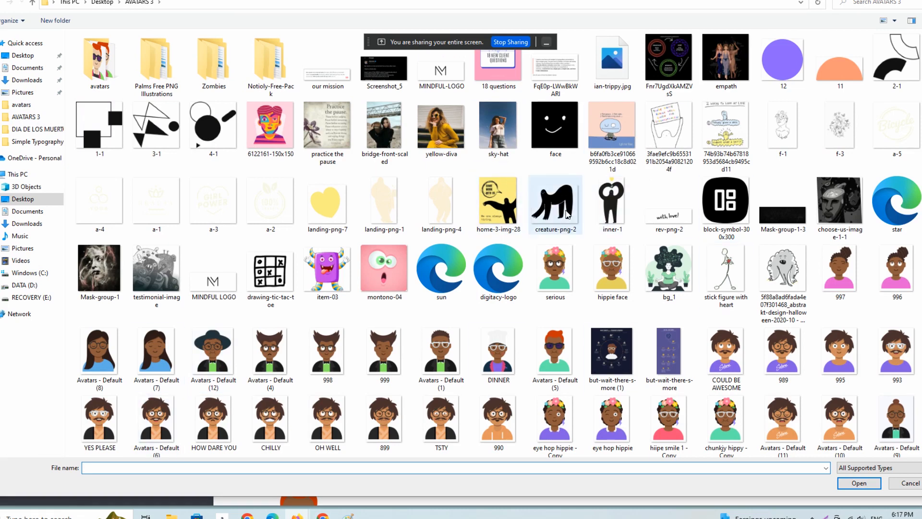
pyautogui.click(611, 214)
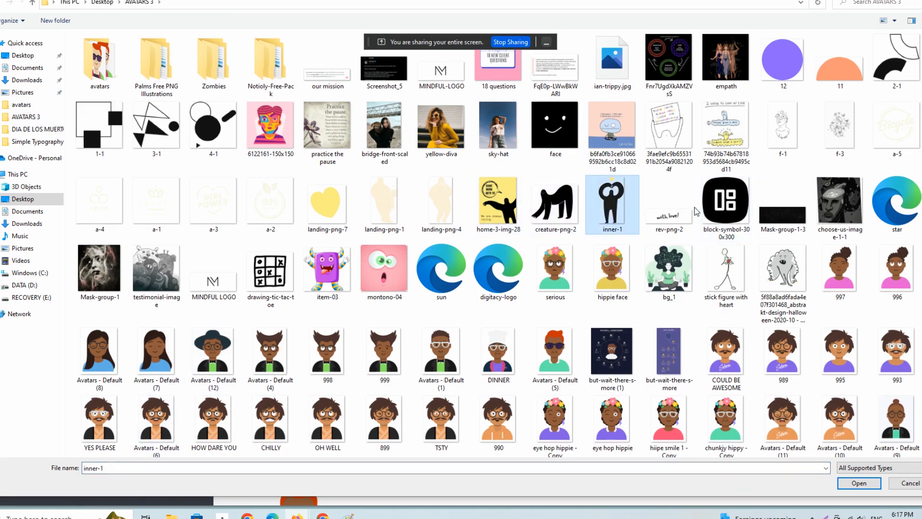
pyautogui.click(441, 70)
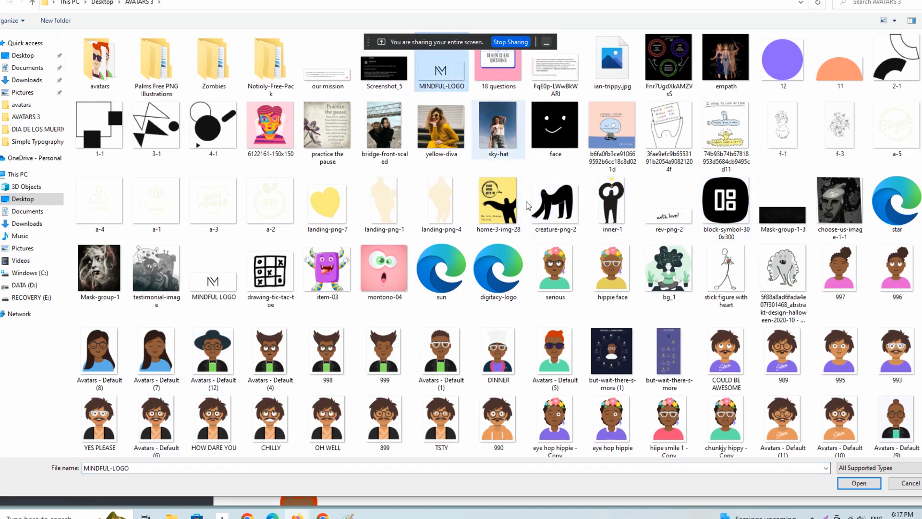
pyautogui.click(857, 485)
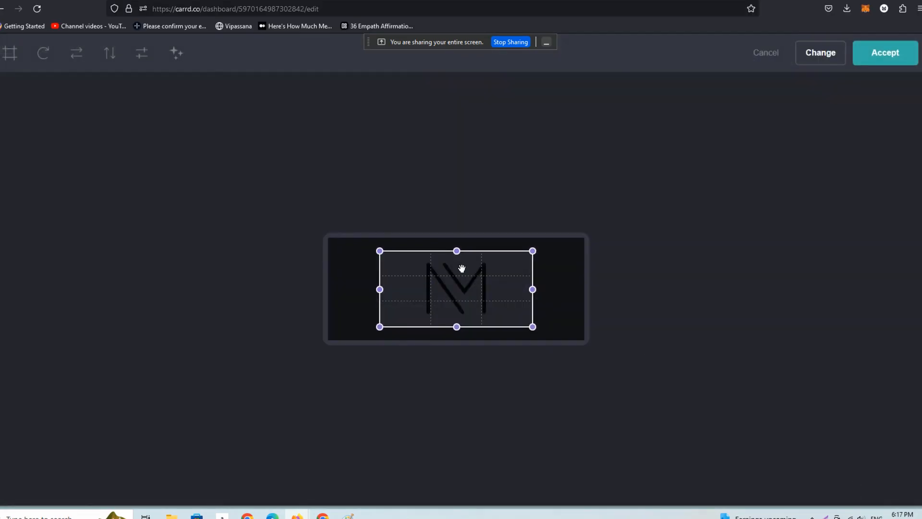
# Expand the logo's crop area to cover the full image and accept it.
pyautogui.moveTo(387, 258); pyautogui.dragTo(278, 210)
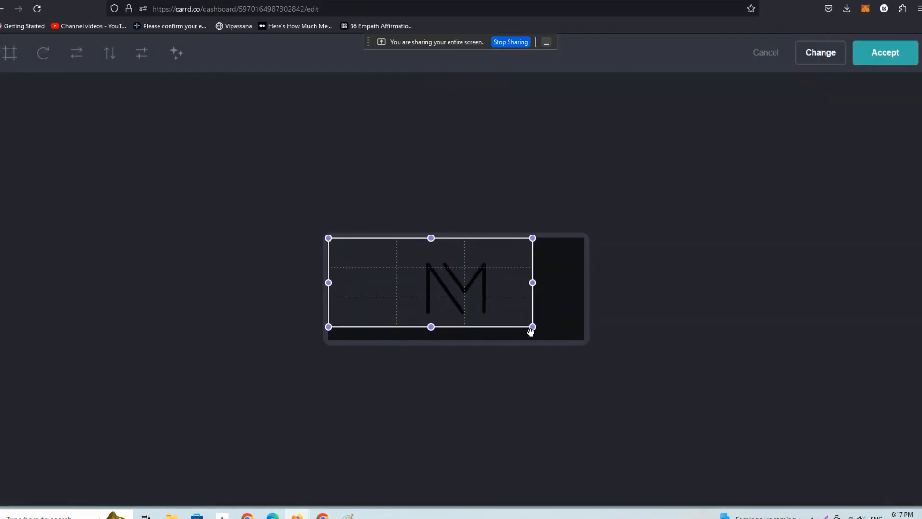
pyautogui.moveTo(531, 329); pyautogui.dragTo(695, 374)
pyautogui.click(889, 55)
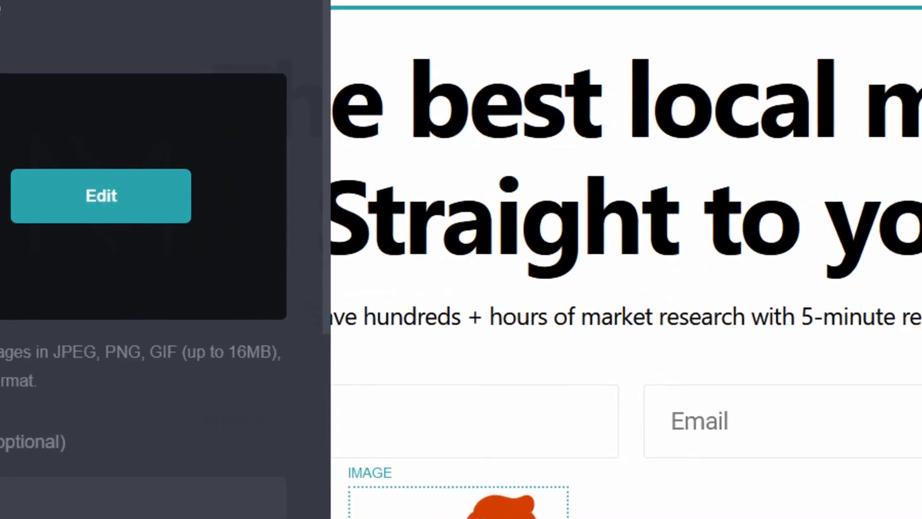
# Replace the small avatar beside the local neighbors text with the Avatars - Default (10) file.
pyautogui.click(299, 384)
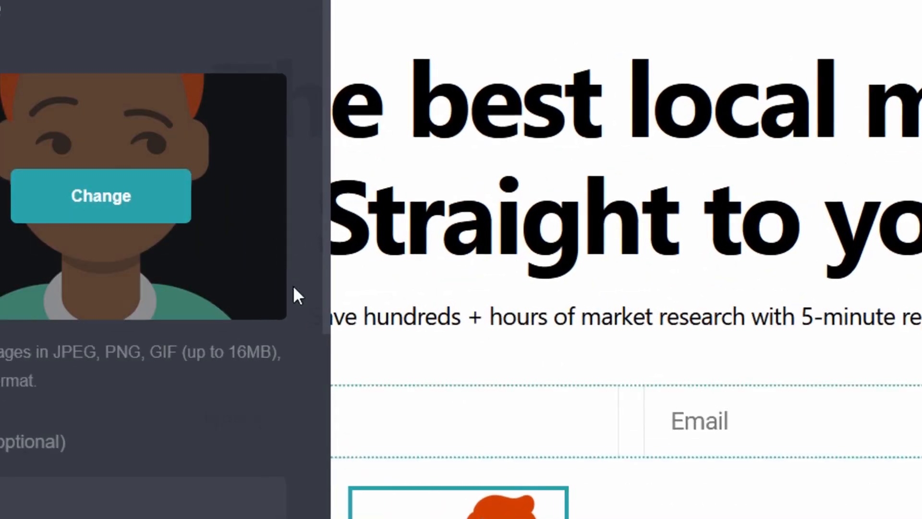
pyautogui.click(147, 207)
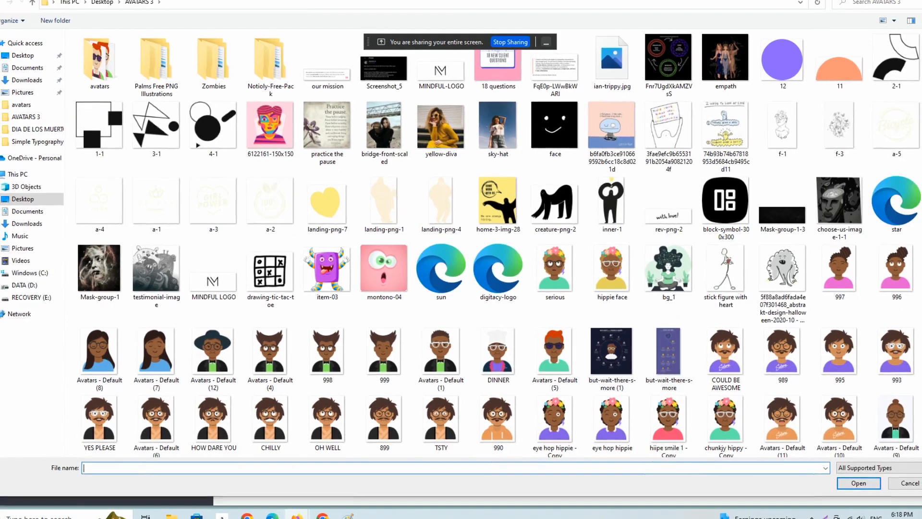
pyautogui.click(846, 428)
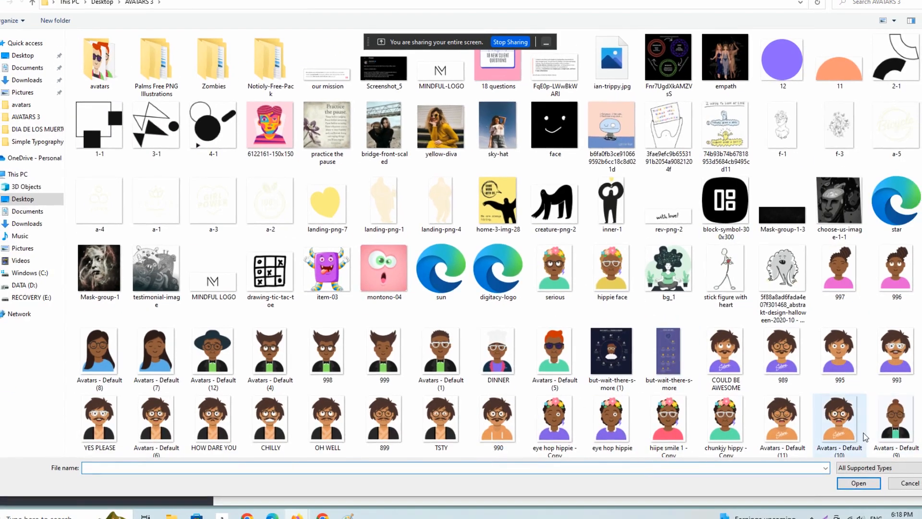
pyautogui.click(859, 483)
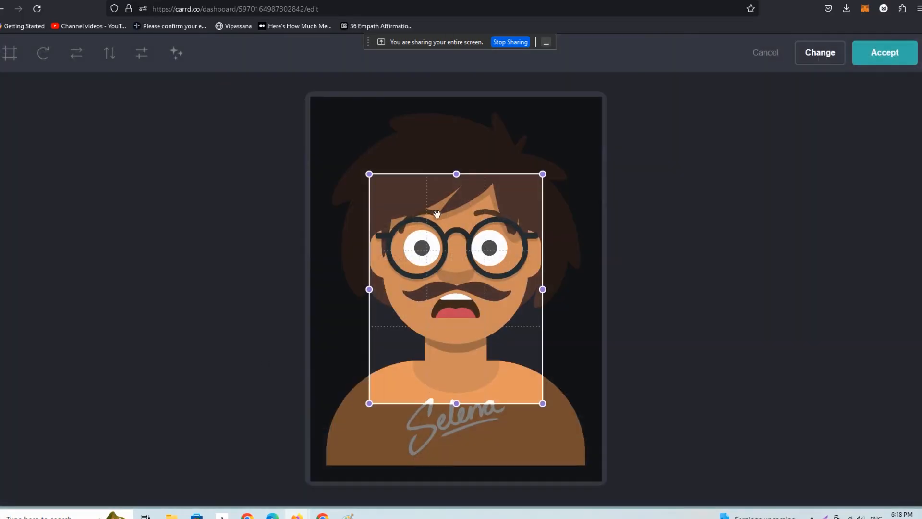
# Extend the new avatar's crop area to the whole picture, accept it and finish editing the image.
pyautogui.moveTo(375, 183); pyautogui.dragTo(271, 67)
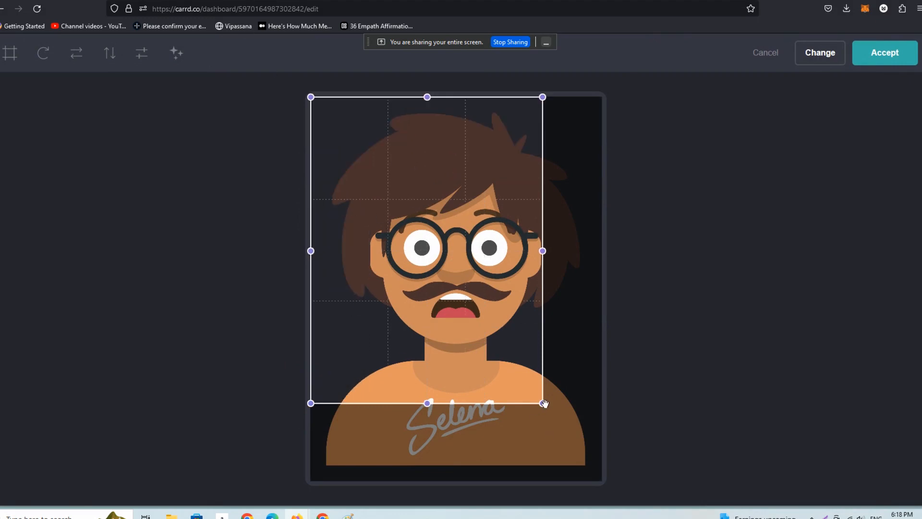
pyautogui.moveTo(544, 404); pyautogui.dragTo(600, 479)
pyautogui.click(885, 54)
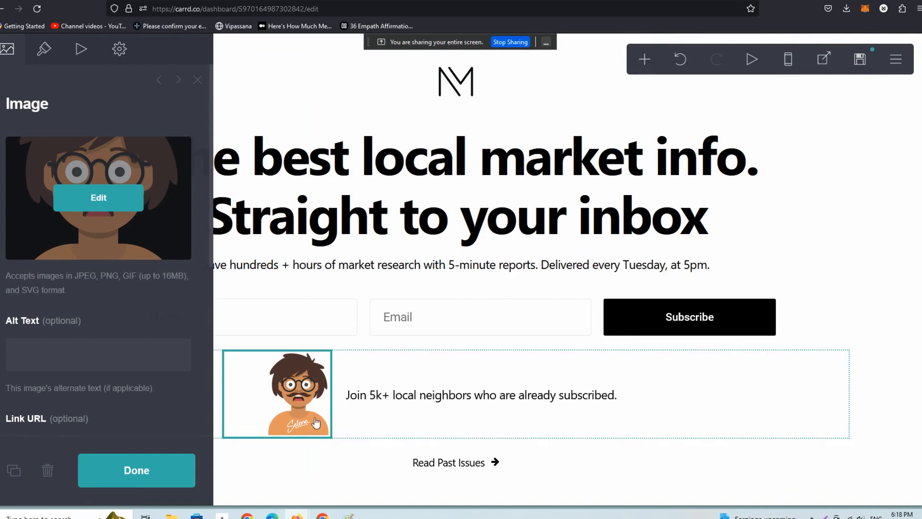
pyautogui.click(164, 473)
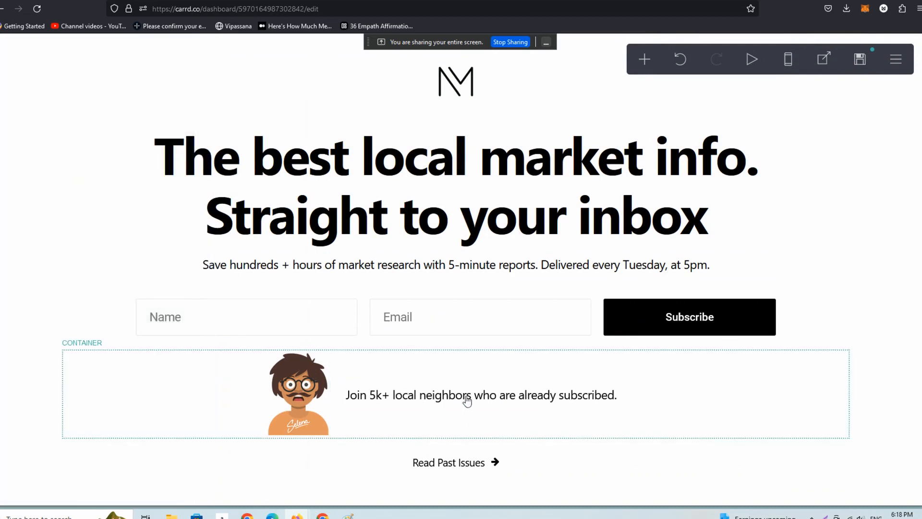
# Set the signup form's email service to Via Buttondown.
pyautogui.click(458, 327)
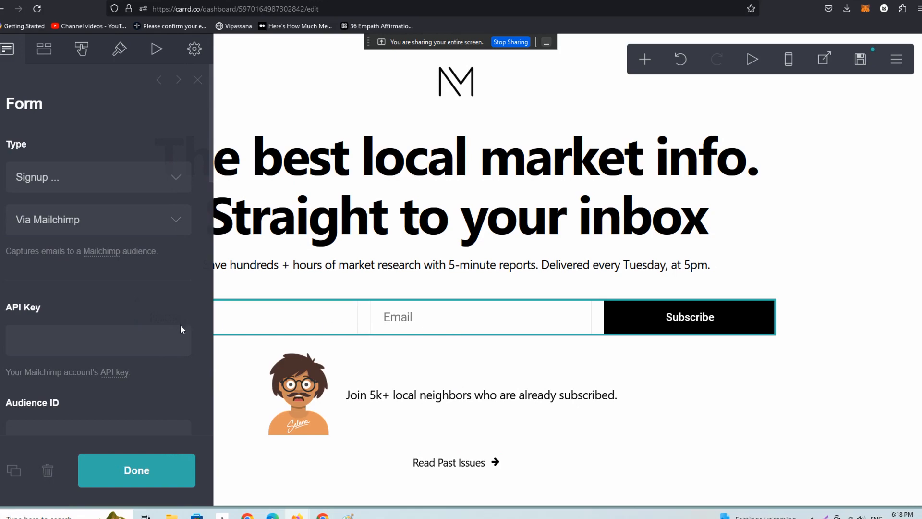
pyautogui.click(108, 220)
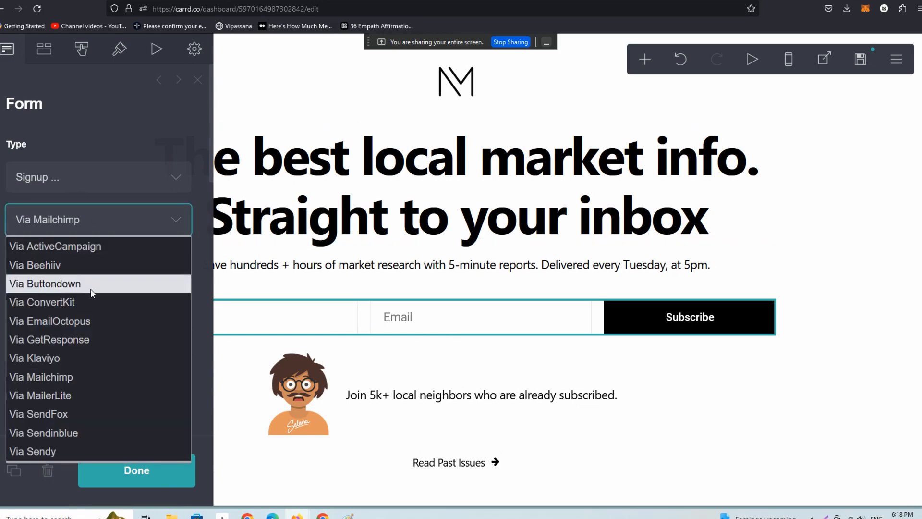
pyautogui.click(91, 286)
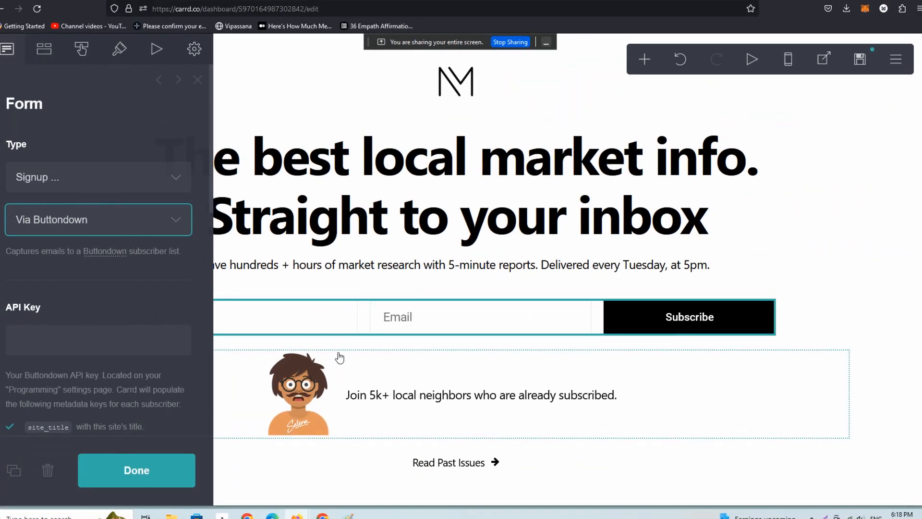
# Copy the API key from the Buttondown settings, paste it into the Carrd form's API Key field and finish editing the form.
pyautogui.hotkey('ctrl', 'Tab')
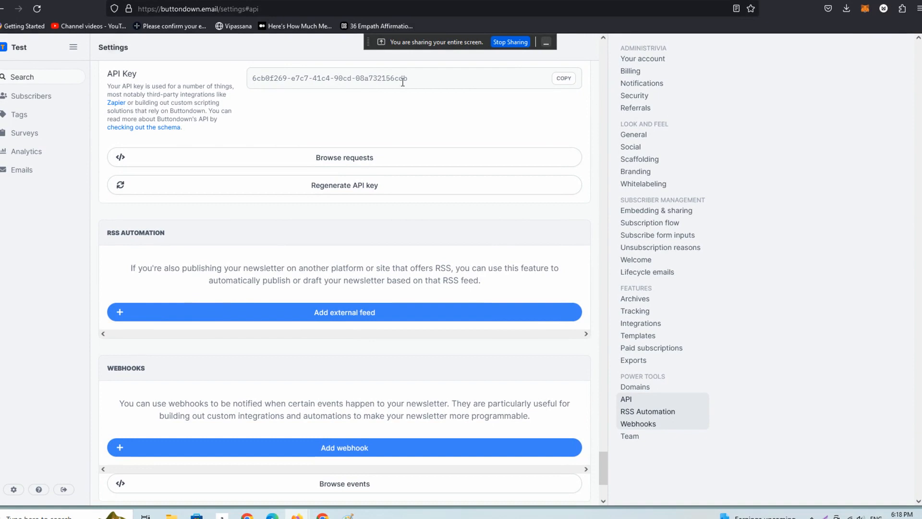
pyautogui.click(564, 78)
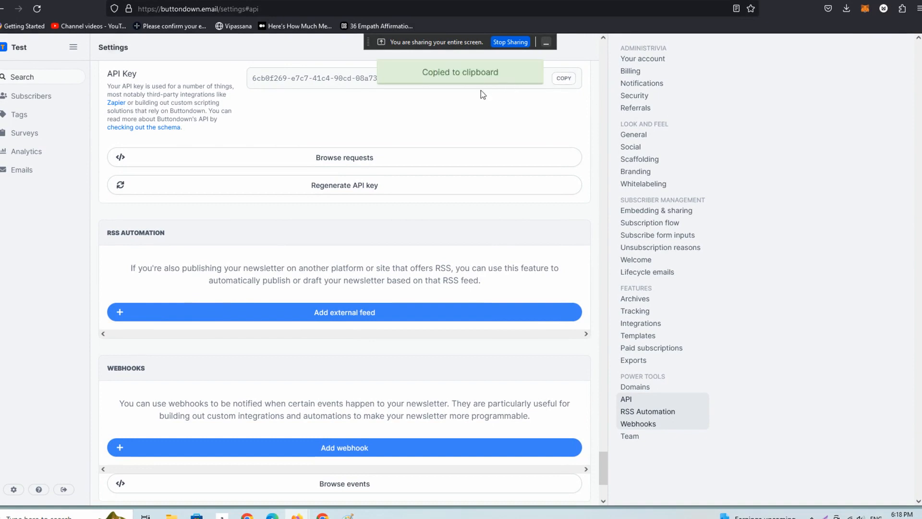
pyautogui.click(181, 0)
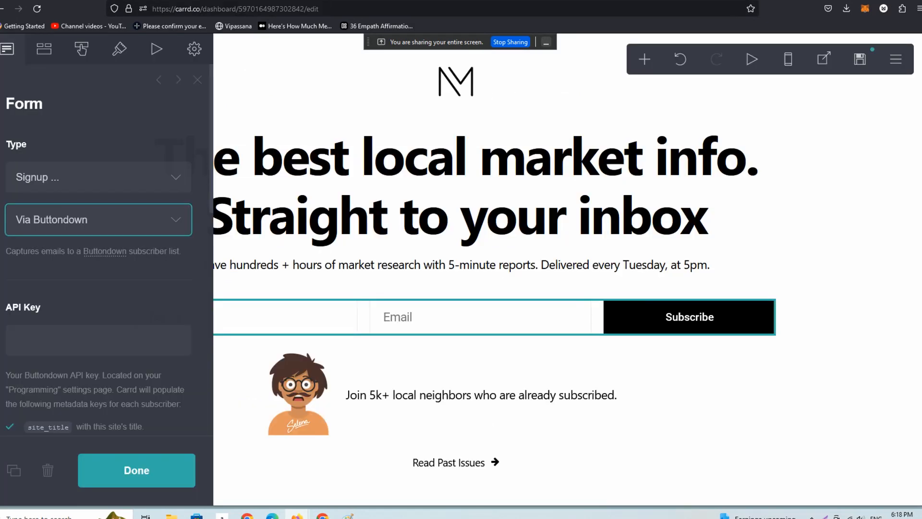
pyautogui.click(81, 336)
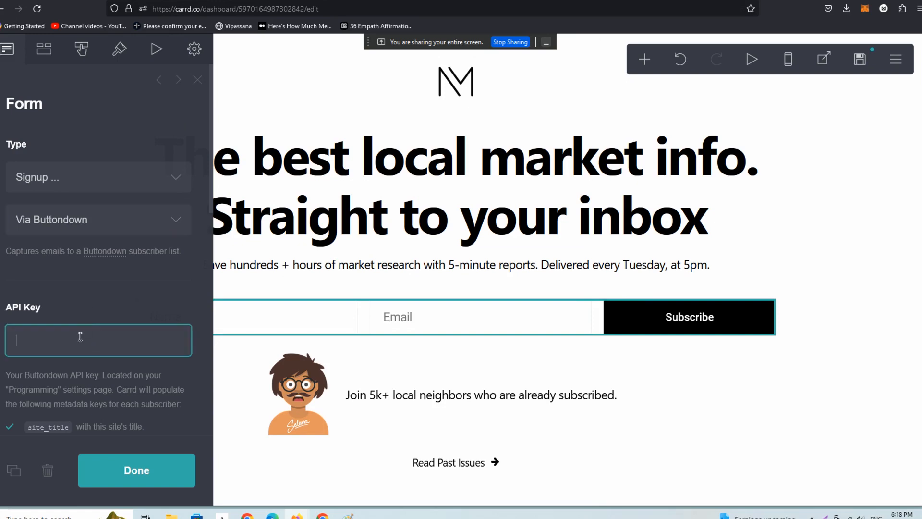
pyautogui.hotkey('ctrl', 'v')
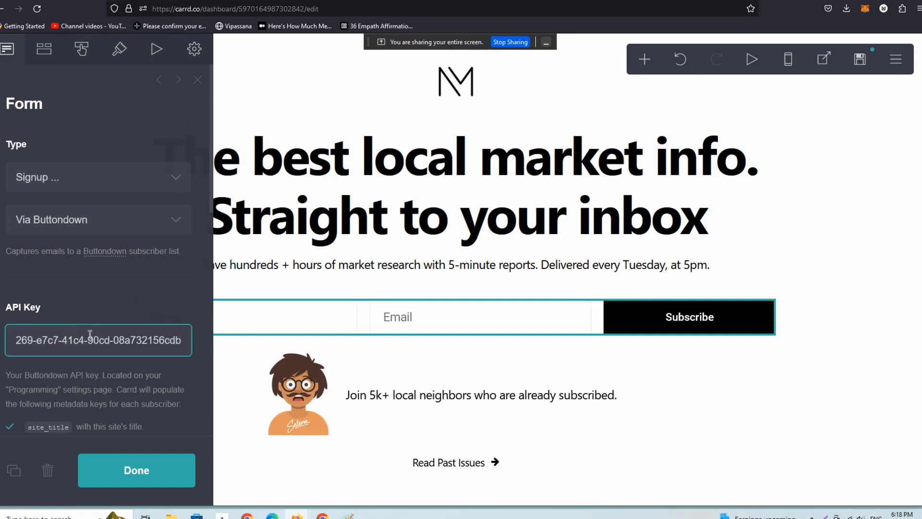
pyautogui.click(145, 482)
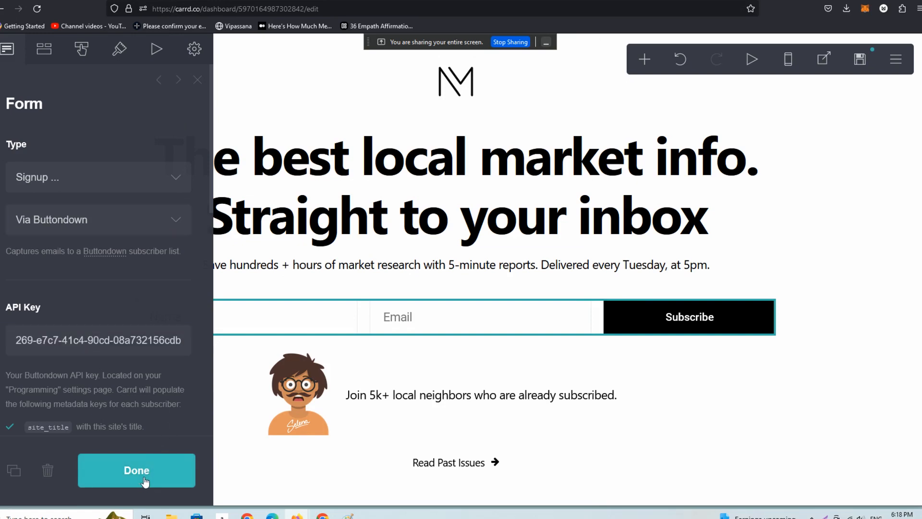
# Publish the site changes to its .carrd.co URL and look over the published page.
pyautogui.click(860, 62)
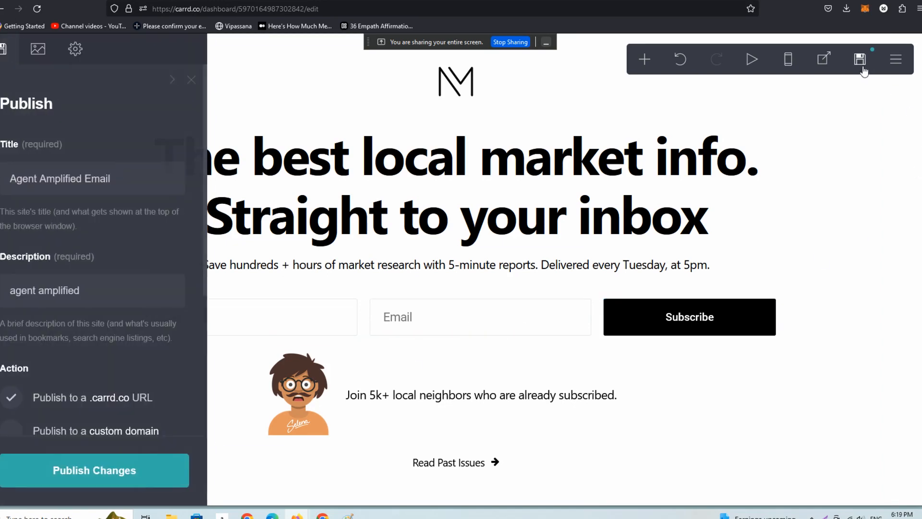
pyautogui.click(162, 475)
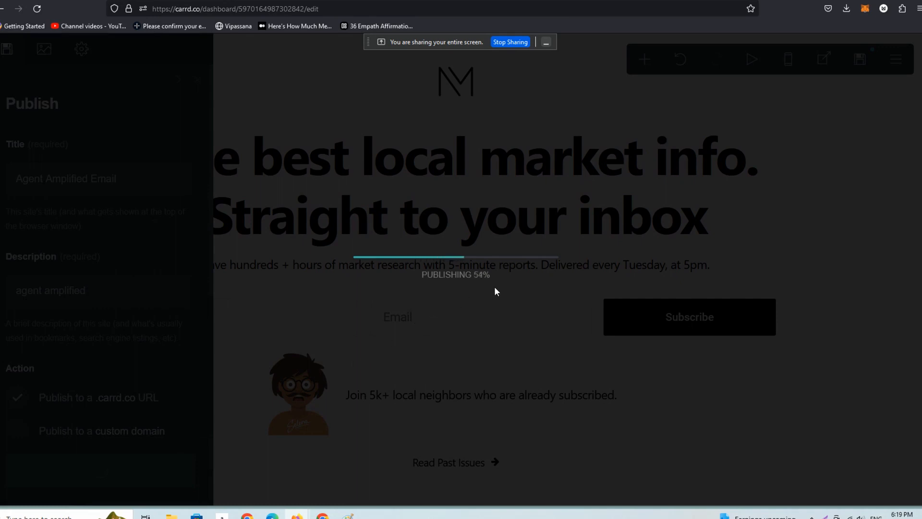
pyautogui.click(516, 308)
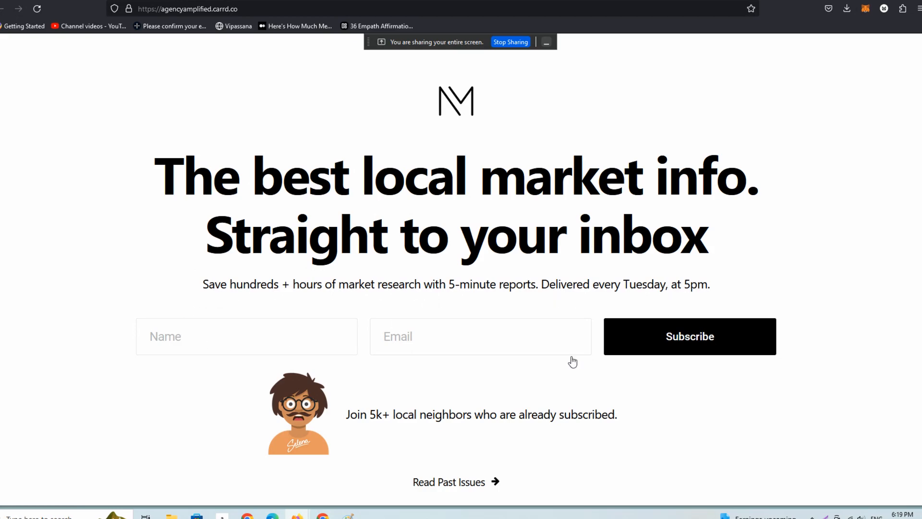
pyautogui.scroll(-2, 912, 389)
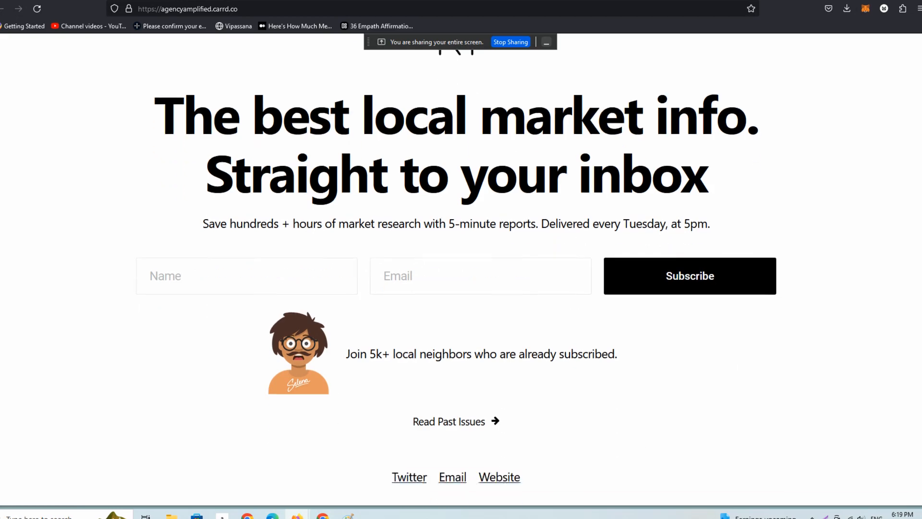
pyautogui.scroll(2, 912, 389)
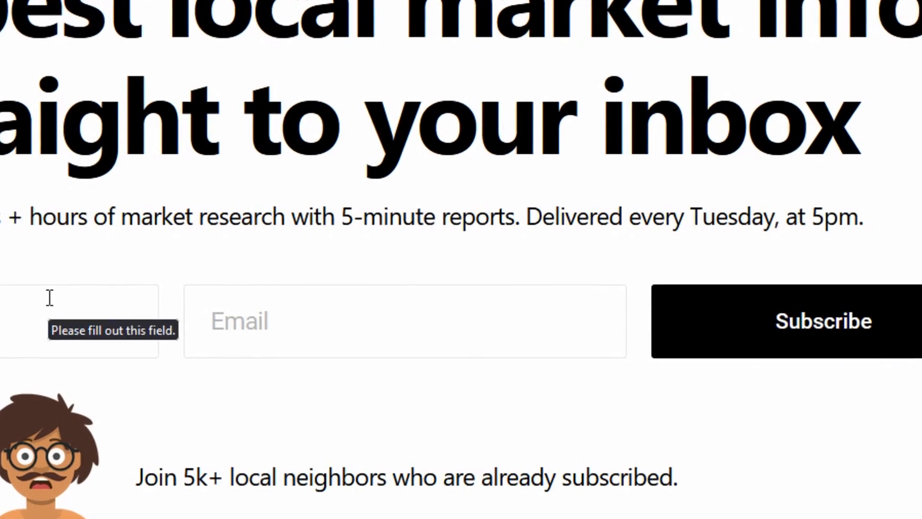
# Test the published signup form with a subscriber's name and email, dismiss the thank-you message and return to the site editor.
pyautogui.click(49, 297)
pyautogui.rightClick(315, 348)
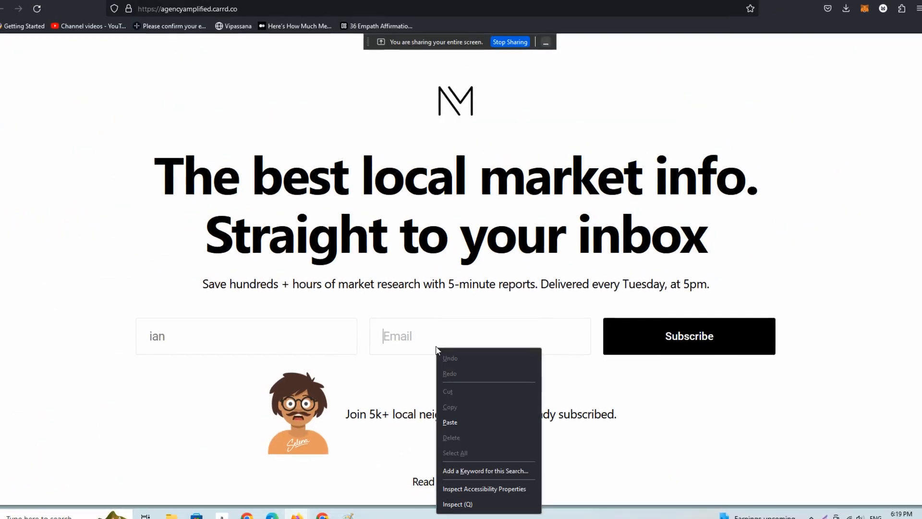
pyautogui.click(272, 324)
pyautogui.write('m')
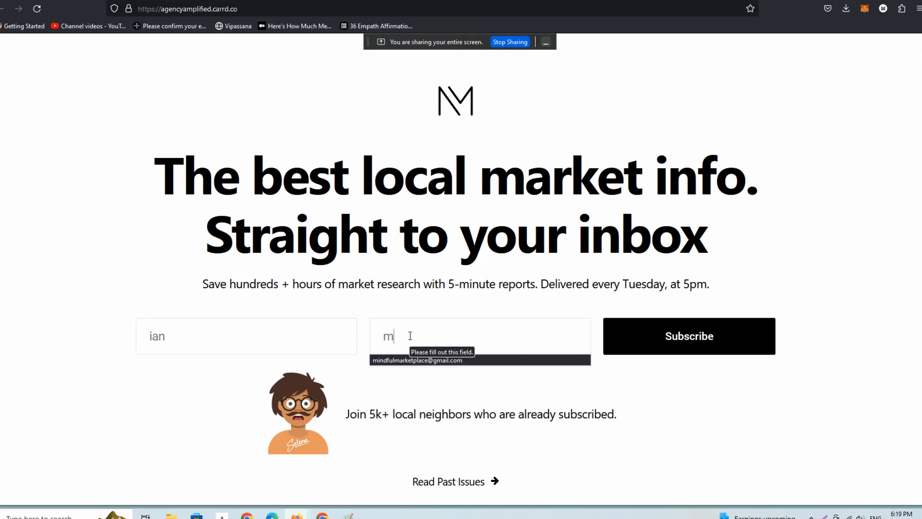
pyautogui.write('indful')
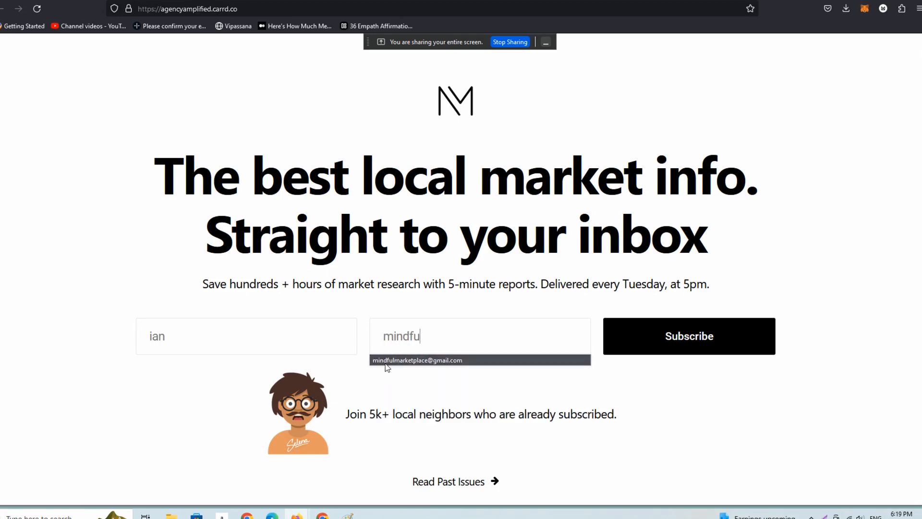
pyautogui.click(387, 361)
pyautogui.click(700, 354)
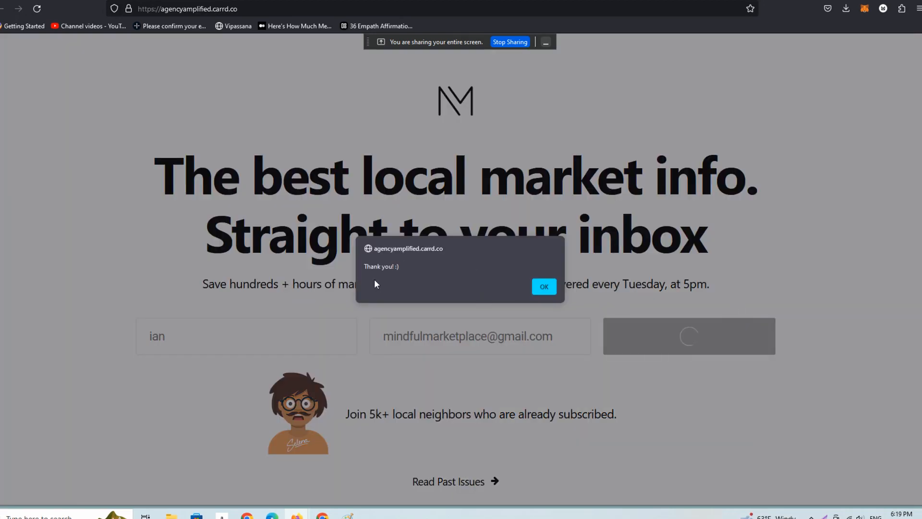
pyautogui.click(544, 287)
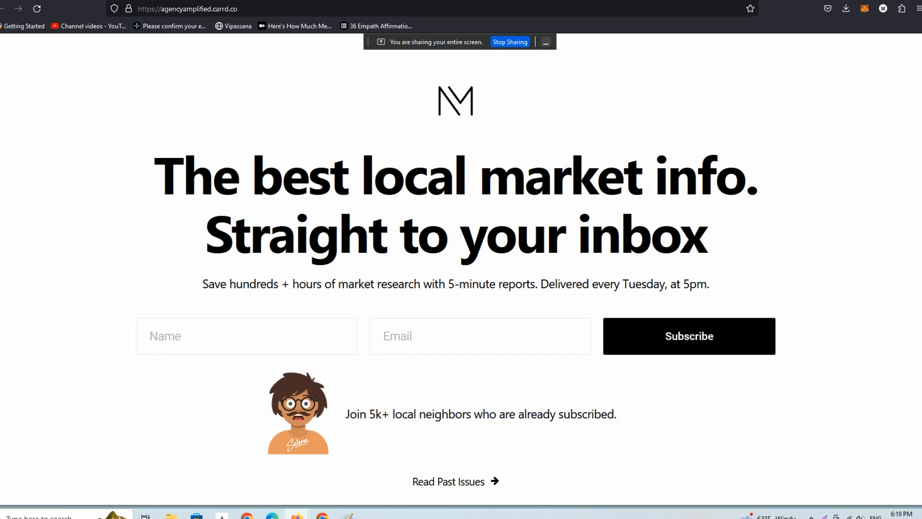
pyautogui.hotkey('ctrl', 'w')
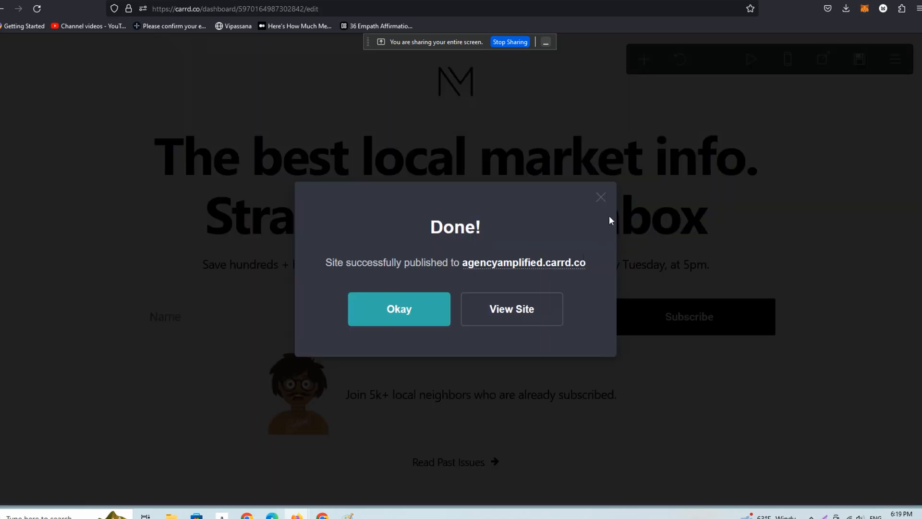
pyautogui.click(600, 198)
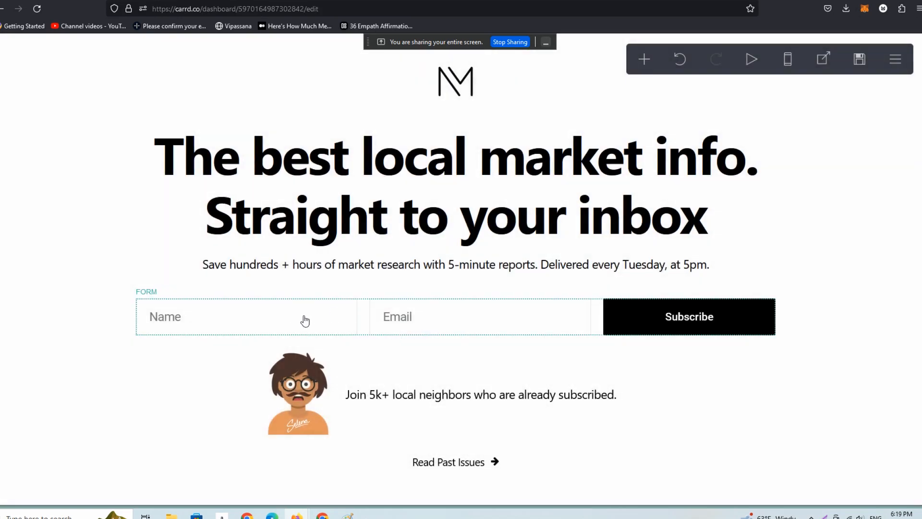
# Open the signup form's settings and set its On Completion action to Redirect to a URL.
pyautogui.click(286, 329)
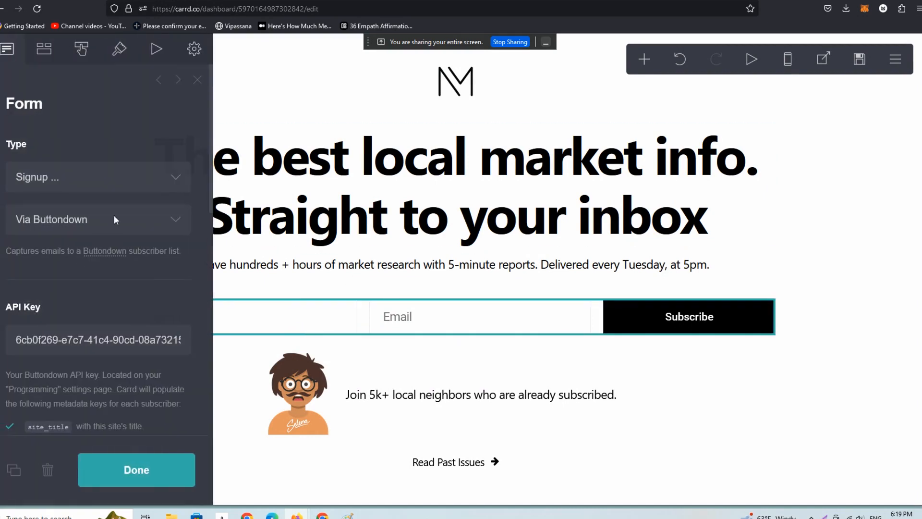
pyautogui.scroll(-3, 202, 228)
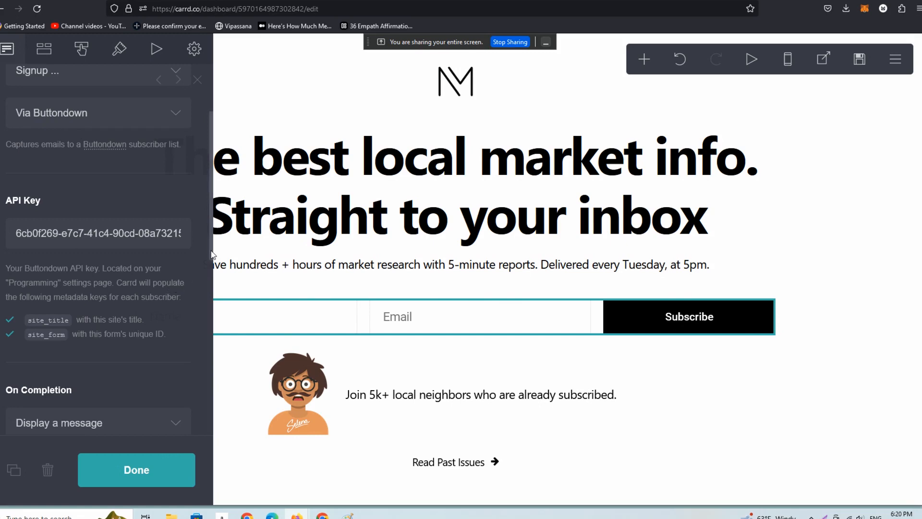
pyautogui.scroll(-5, 200, 280)
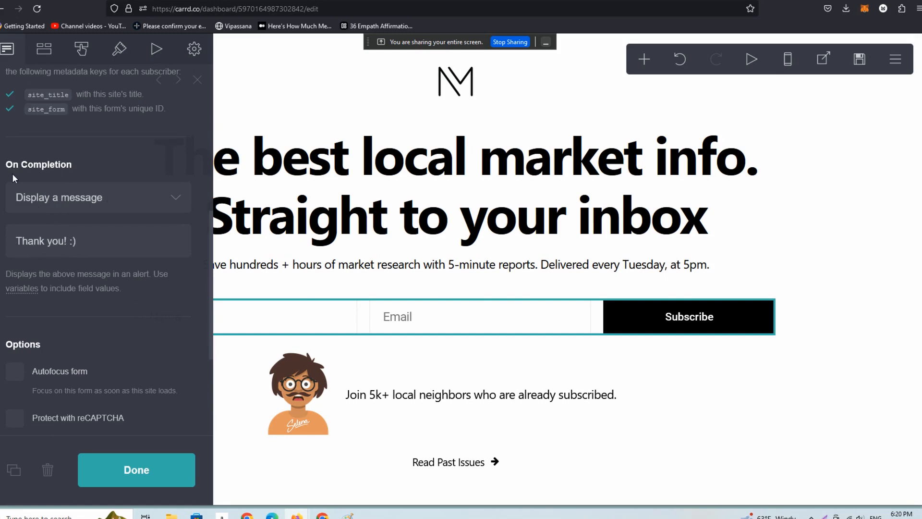
pyautogui.click(130, 198)
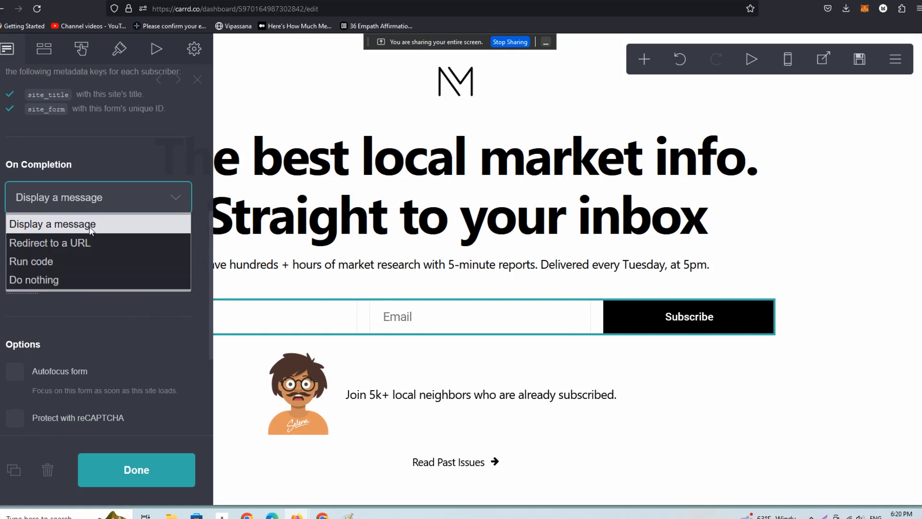
pyautogui.click(83, 242)
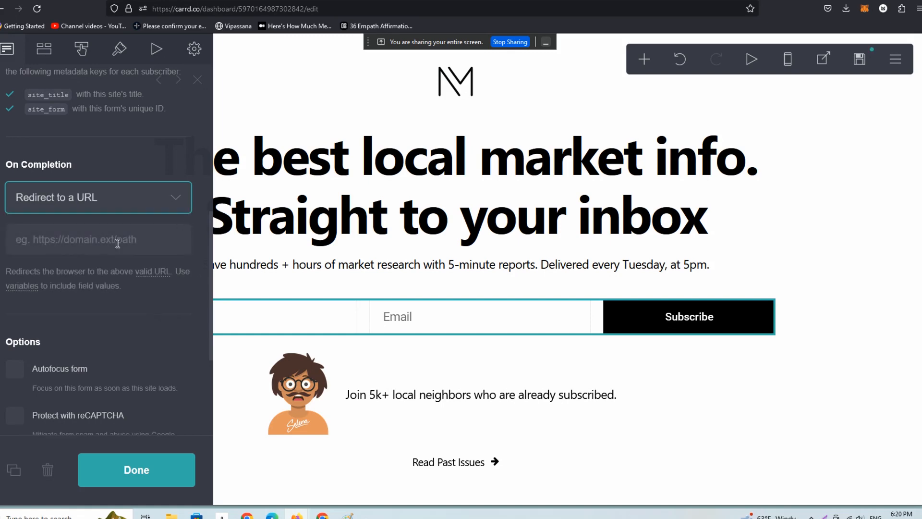
pyautogui.click(88, 244)
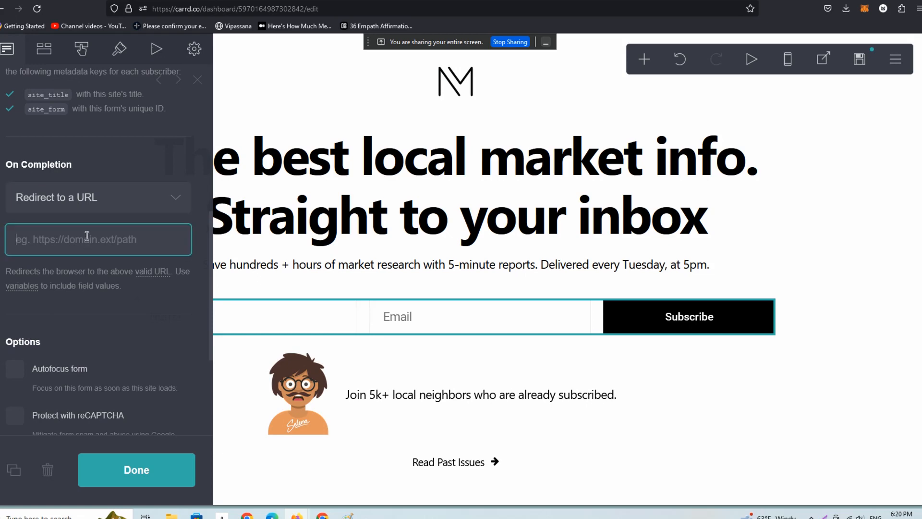
pyautogui.write('htt')
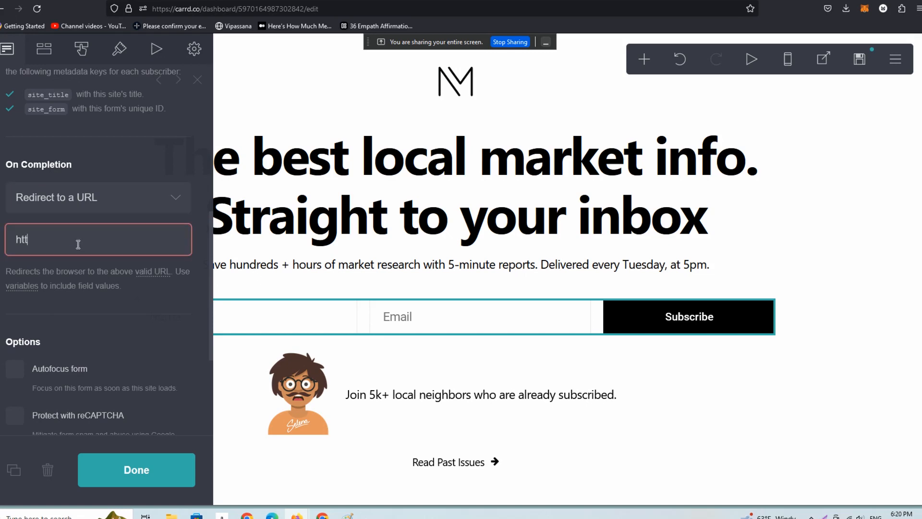
pyautogui.write('p://atinybookabout.conm')
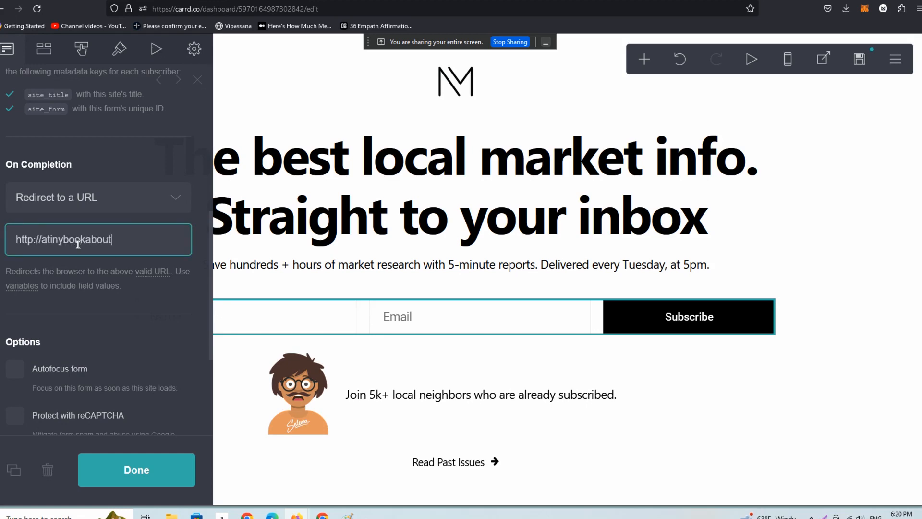
pyautogui.press('BackSpace')
pyautogui.press('BackSpace')
pyautogui.write('m')
pyautogui.click(168, 473)
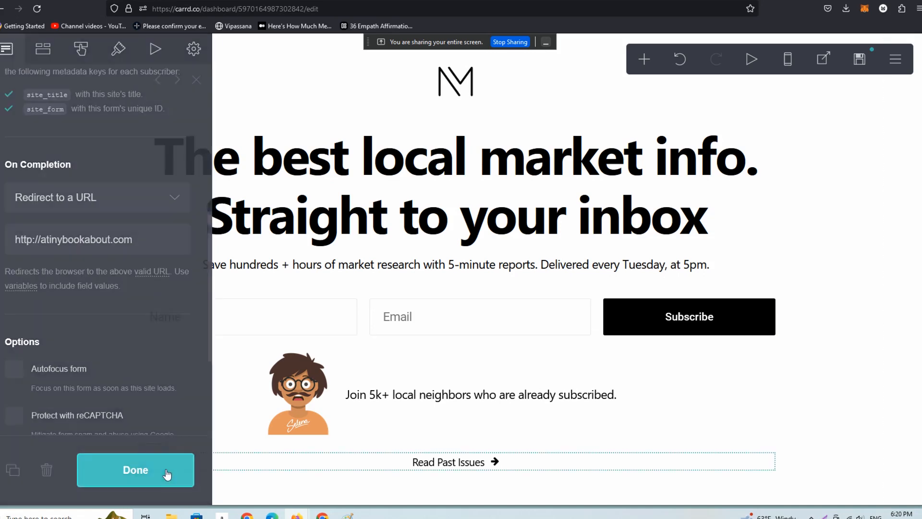
# Publish the form changes to the site and open the live page.
pyautogui.click(858, 67)
pyautogui.click(126, 473)
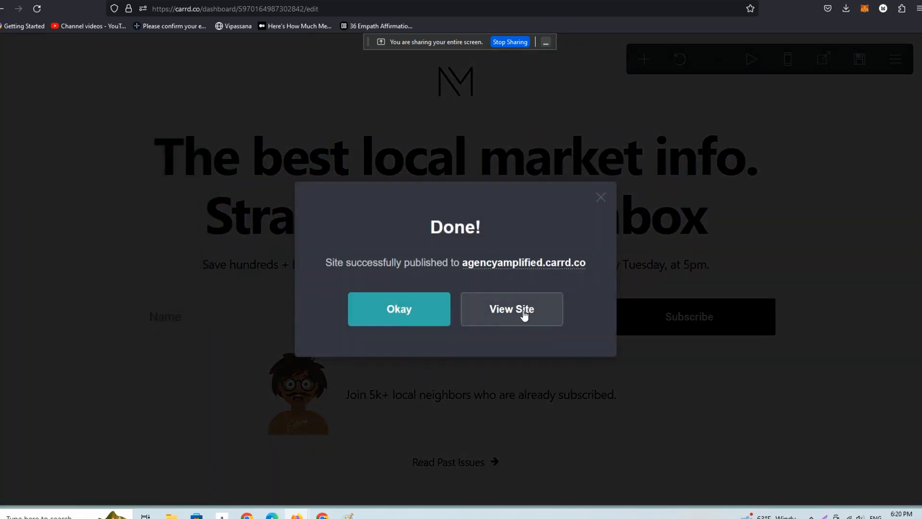
pyautogui.click(523, 311)
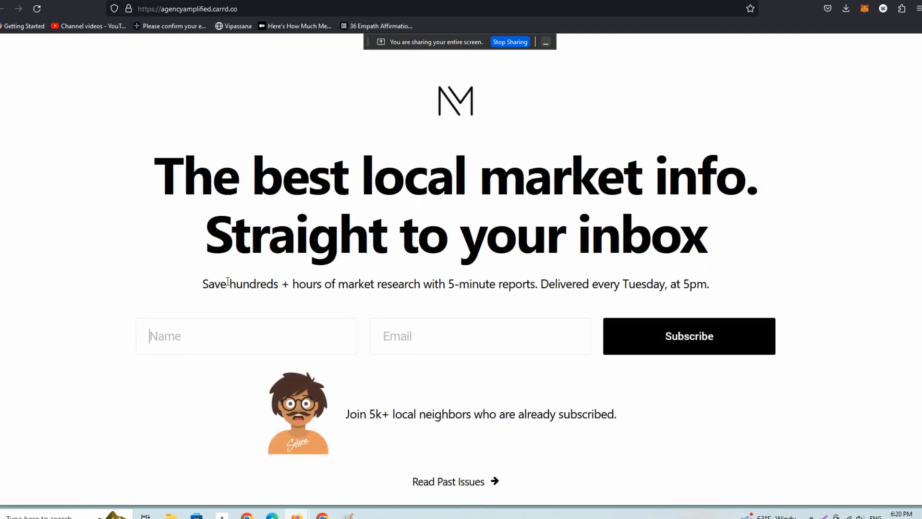
# Submit the live signup form with a second test name and email address, and look over the redirect page.
pyautogui.write('ian')
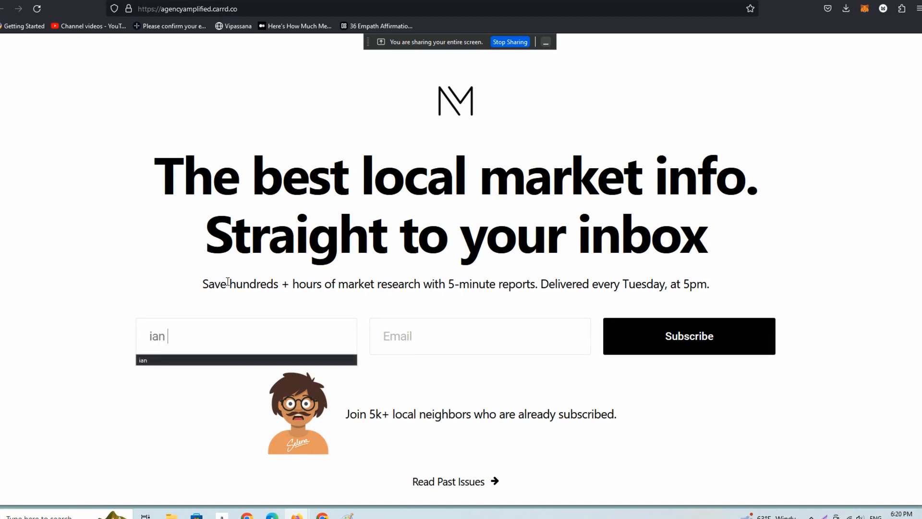
pyautogui.write(' 2')
pyautogui.click(432, 342)
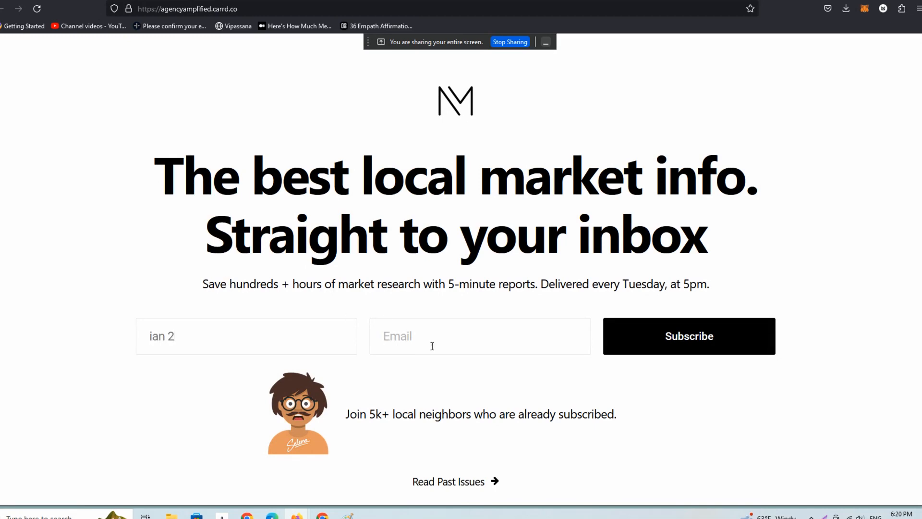
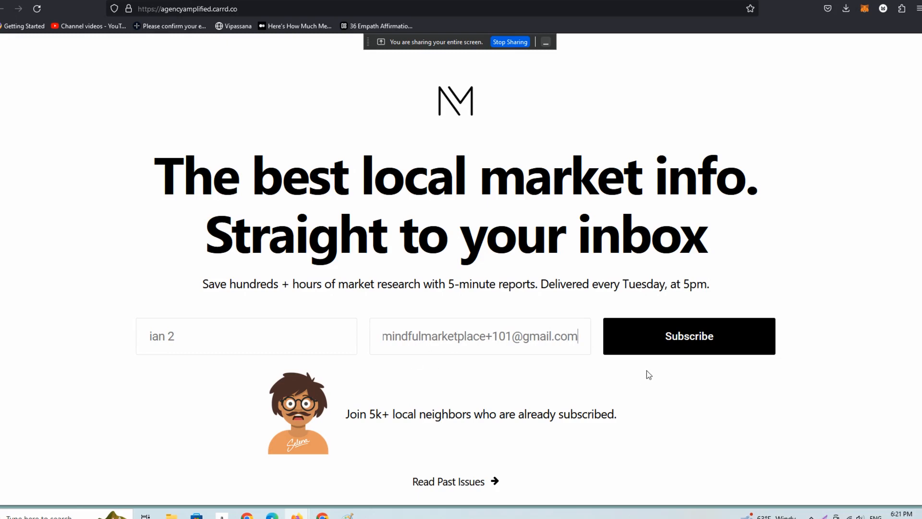
pyautogui.click(658, 349)
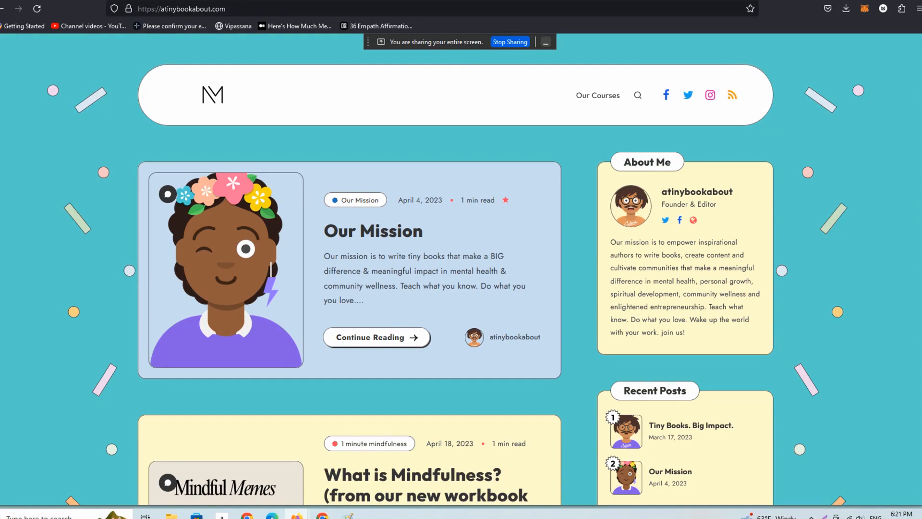
pyautogui.scroll(-20, 898, 198)
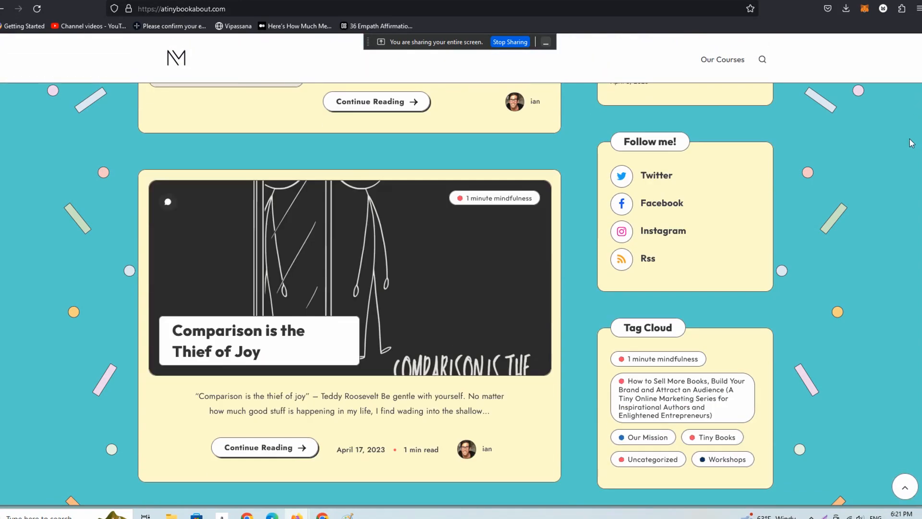
pyautogui.scroll(20, 894, 255)
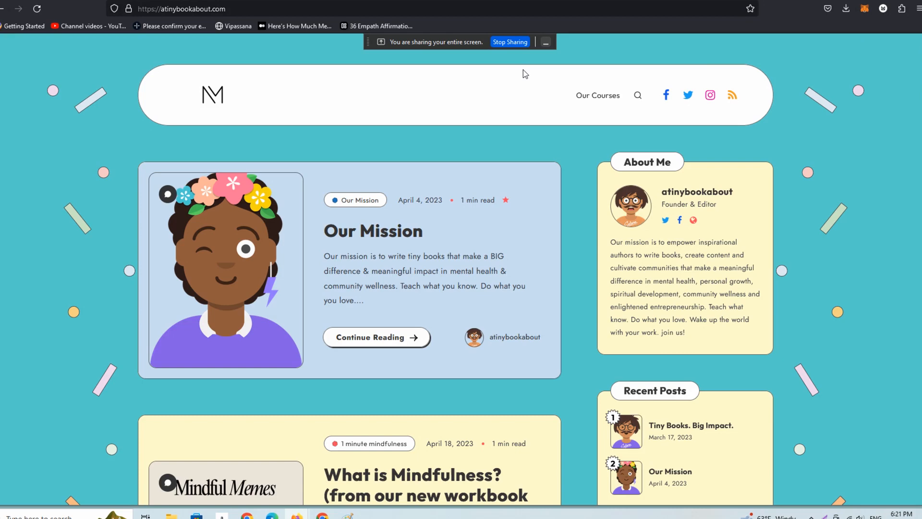
# Switch to the Pathwright course on How to Use CARRD and look through the lessons in its path.
pyautogui.click(72, 0)
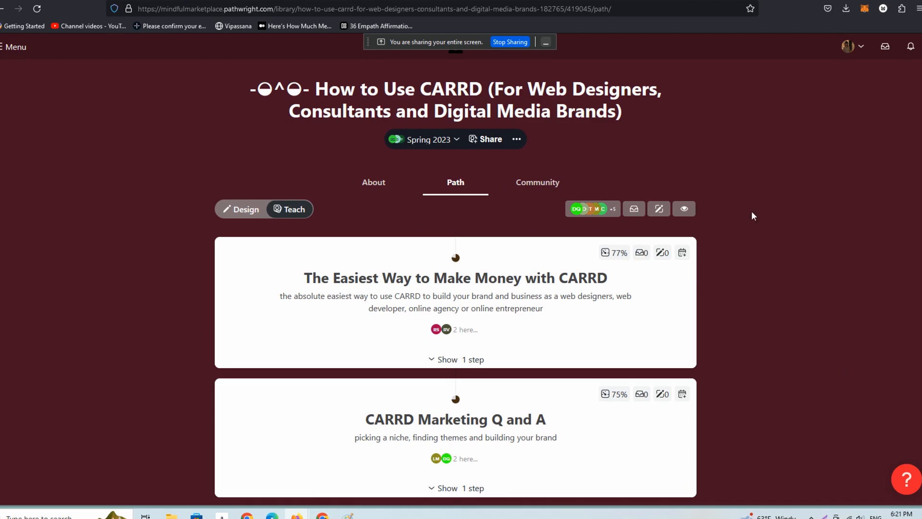
pyautogui.scroll(-20, 910, 159)
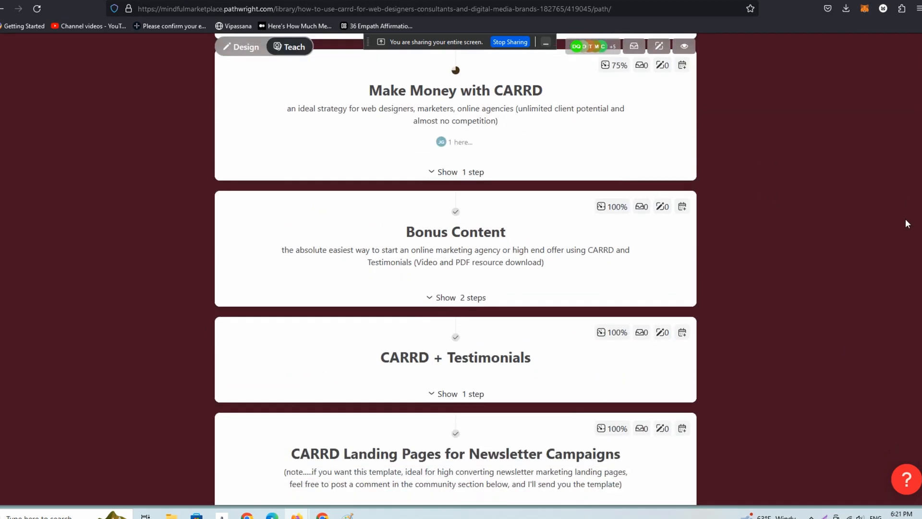
pyautogui.scroll(-1, 904, 315)
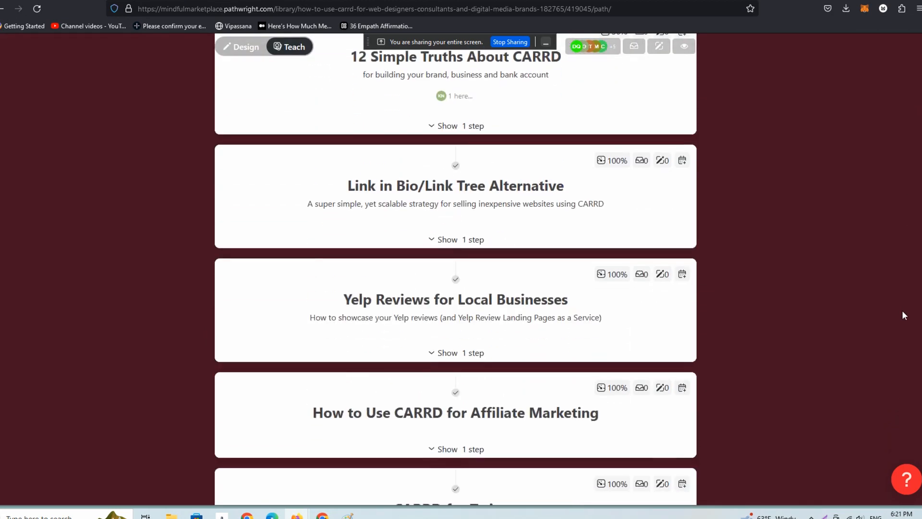
pyautogui.scroll(-1, 903, 315)
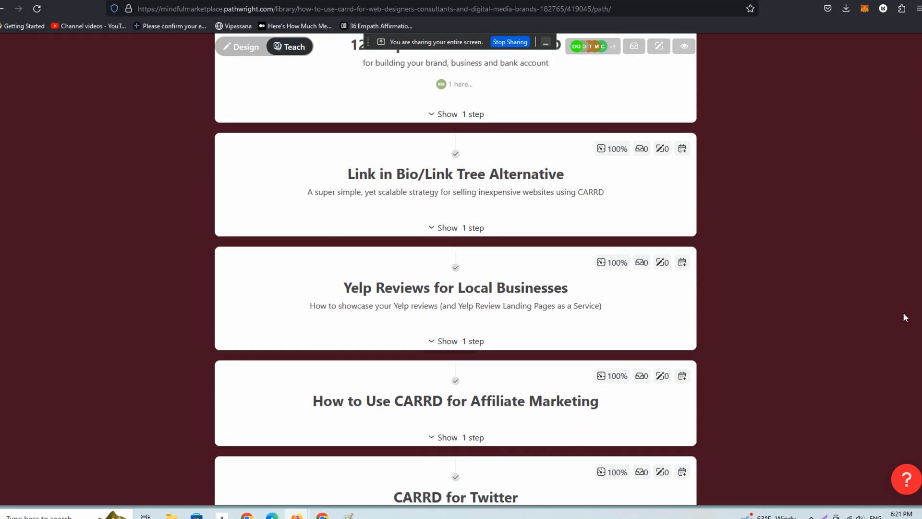